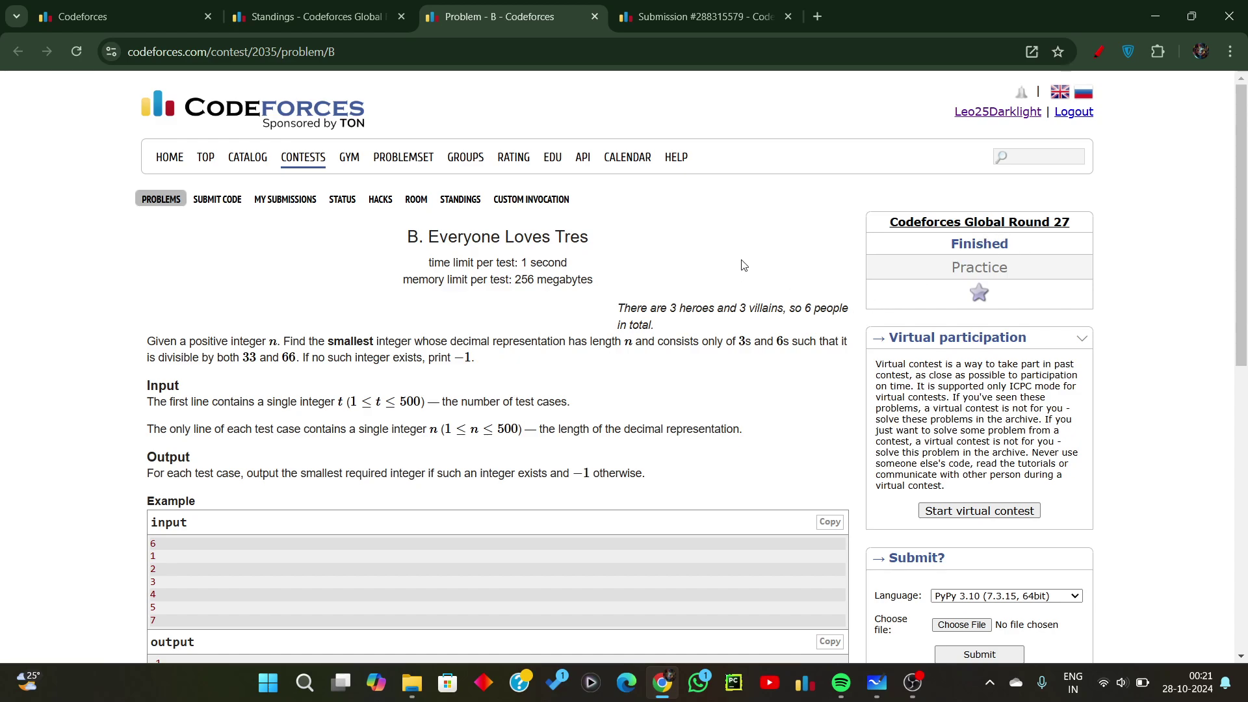
scroll(581, 268, "down", 1)
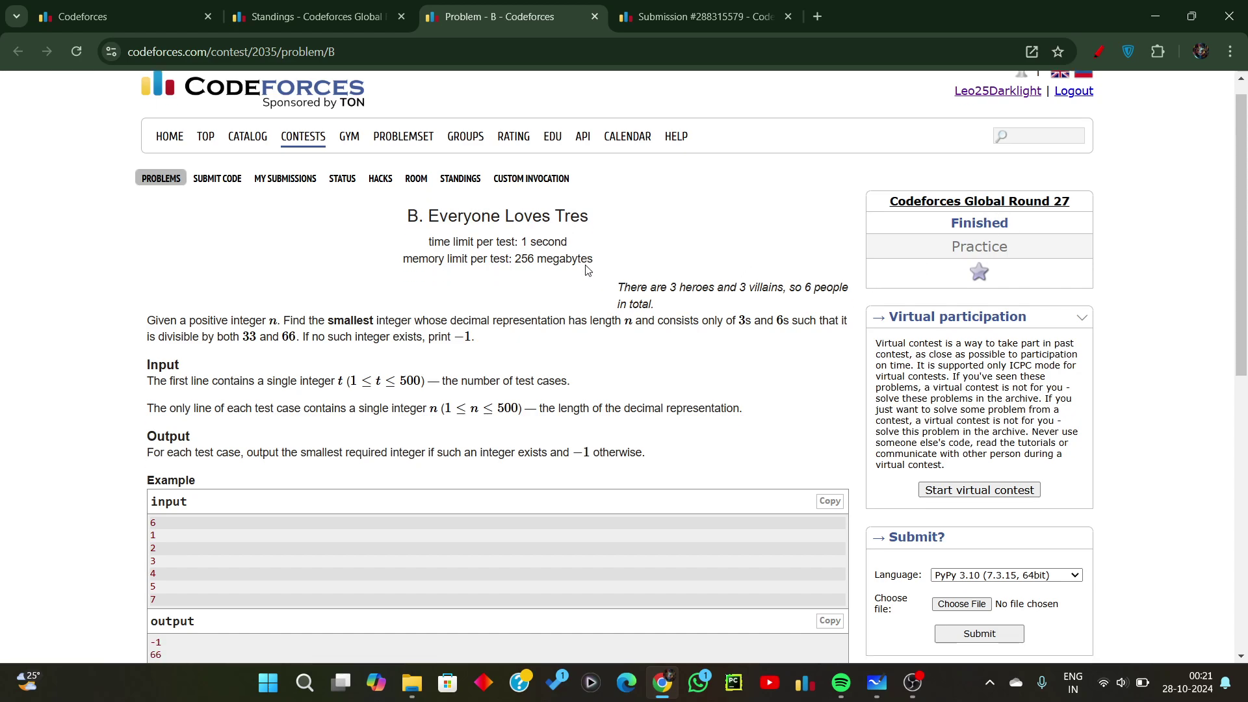
scroll(582, 268, "down", 2)
scroll(581, 244, "up", 1)
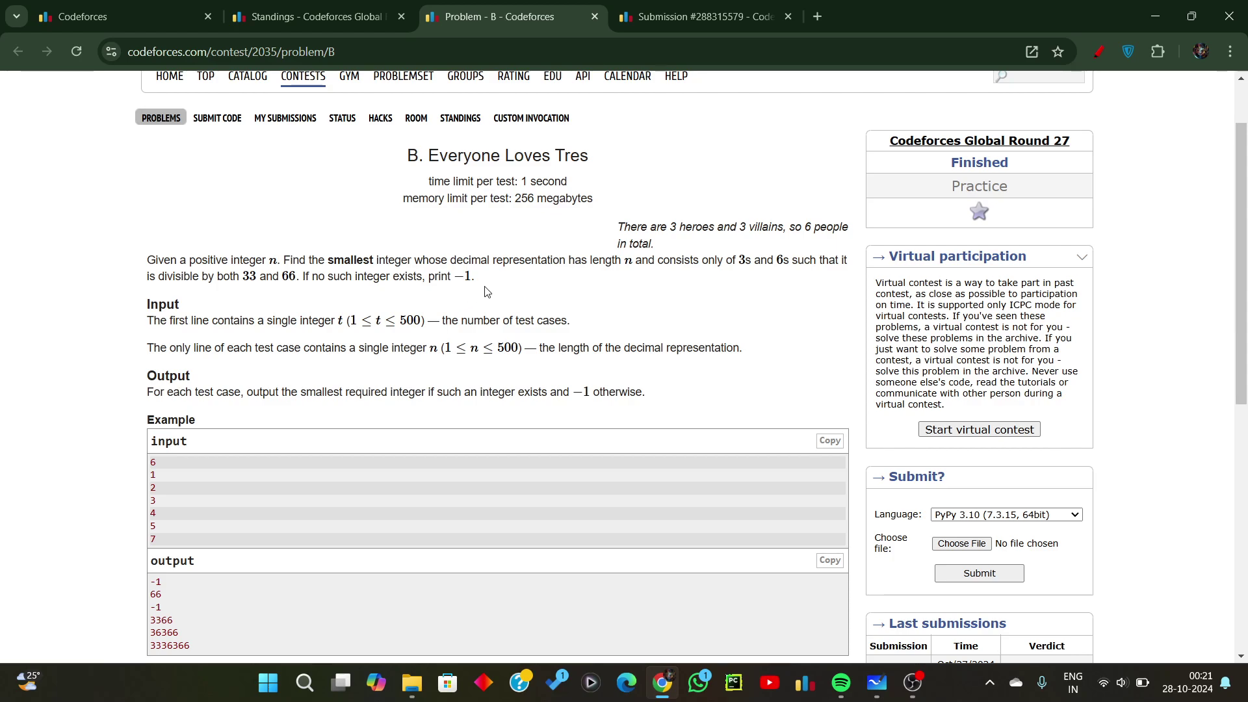
scroll(487, 283, "down", 2)
scroll(488, 283, "up", 4)
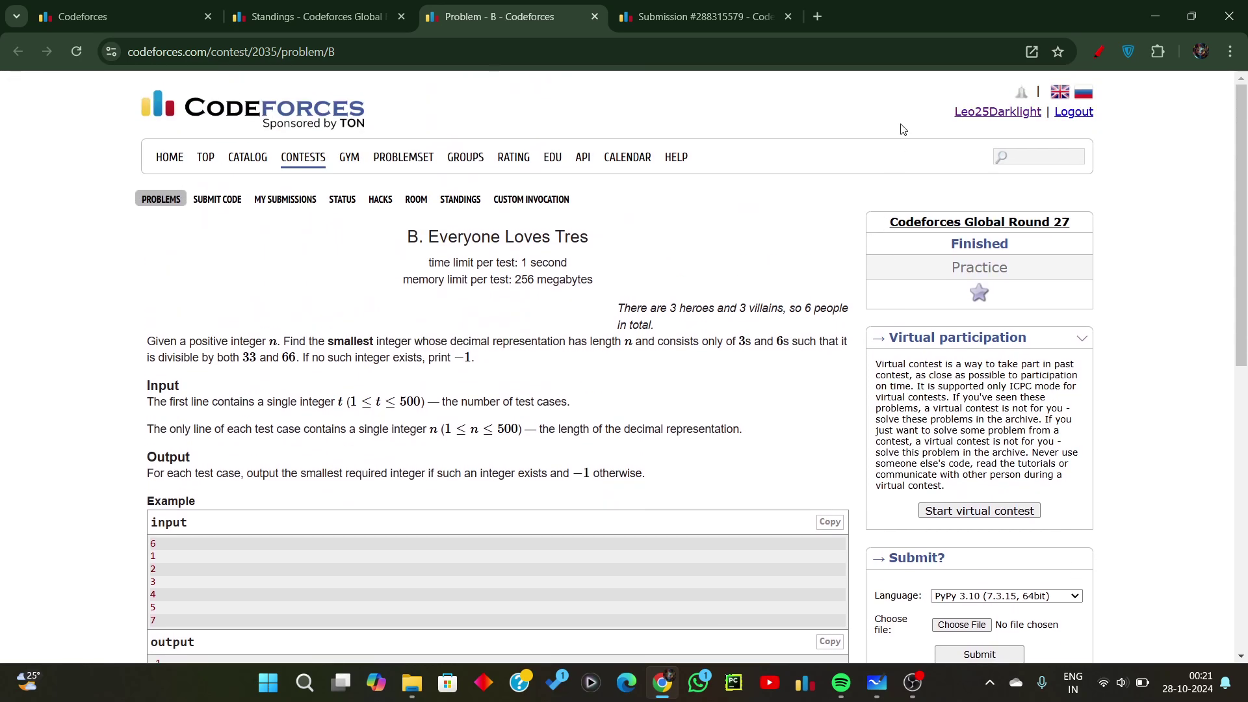
Step: With the red pen, underline 'integer n' and circle the numbers 33 and 66
left_click(1100, 52)
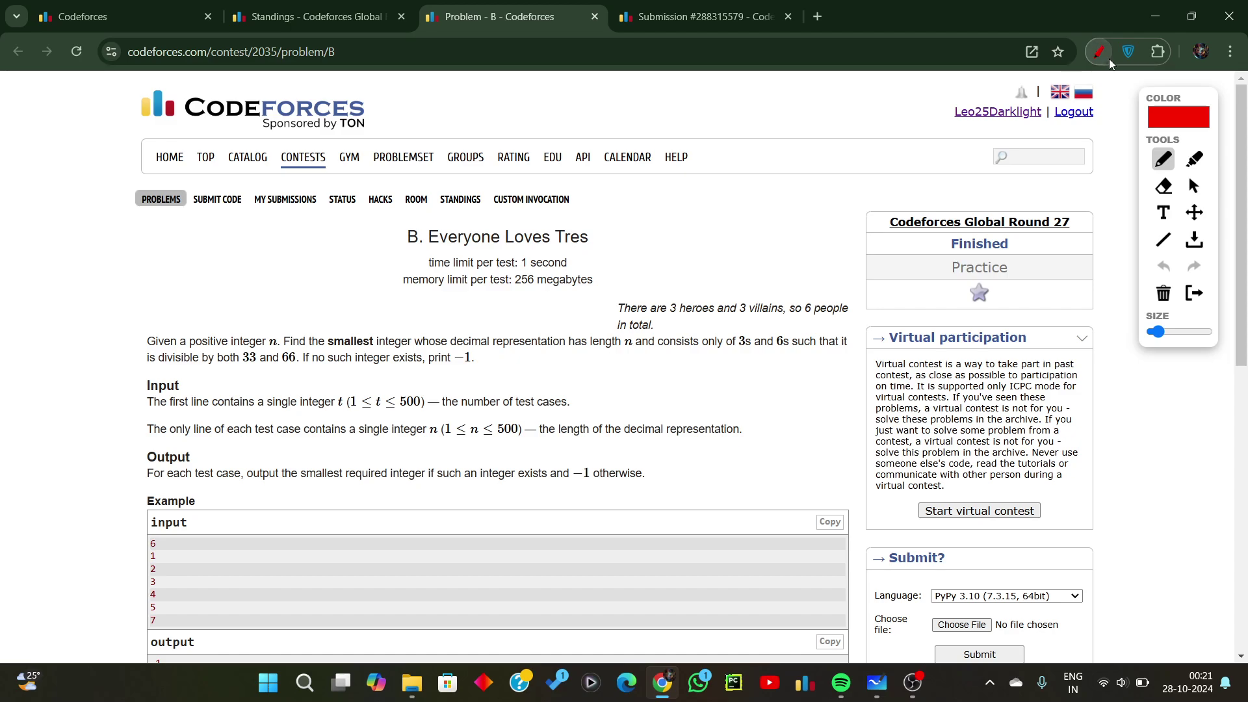
left_click(1167, 163)
left_click_drag(230, 350, 286, 354)
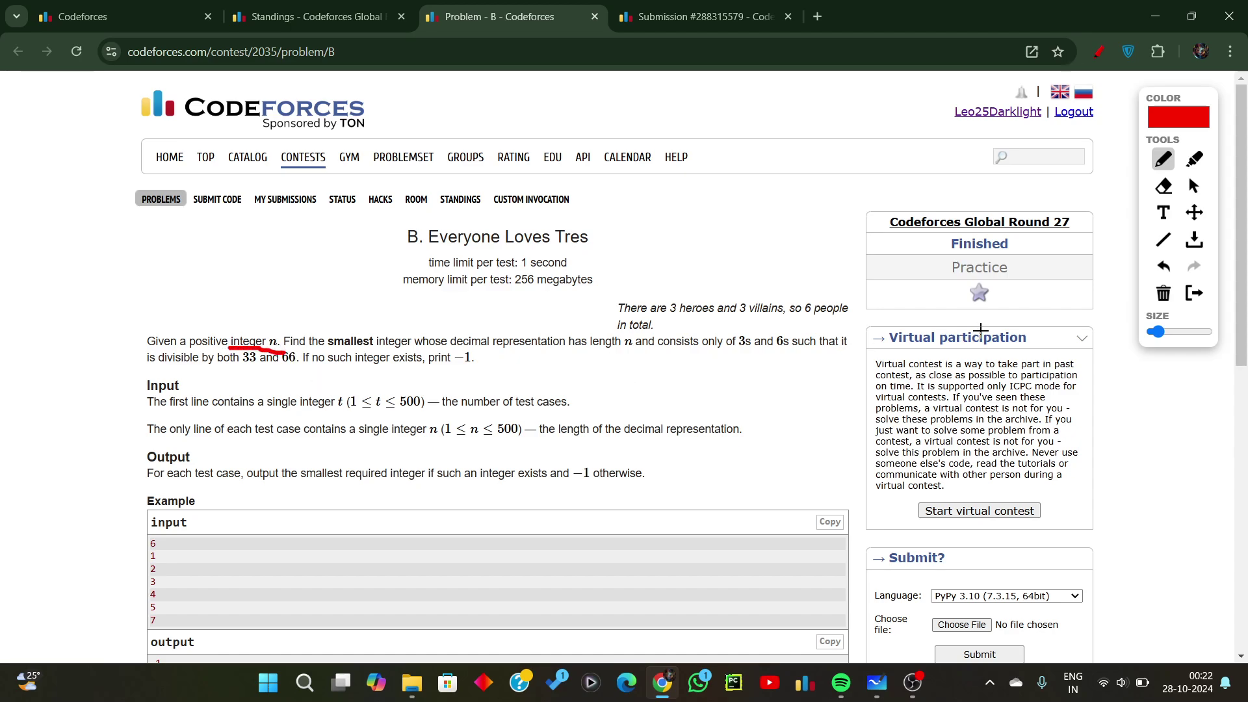
left_click(1164, 293)
mouse_move(232, 349)
left_mouse_down()
mouse_move(281, 347)
mouse_move(259, 363)
mouse_move(305, 358)
left_mouse_up()
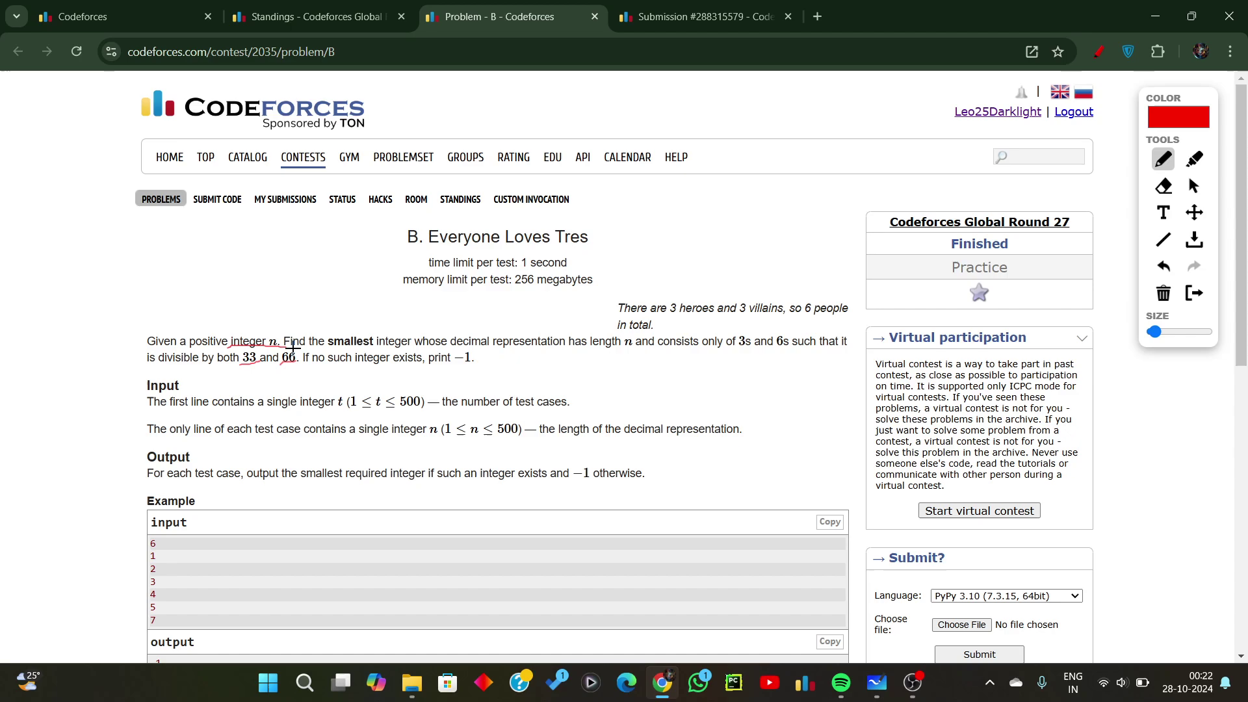
left_click_drag(283, 361, 256, 362)
Step: Handwrite 66 with arrows breaking it into 2, 3 and 11, plus a 6 and checkmarks
mouse_move(677, 182)
left_mouse_down()
mouse_move(687, 203)
mouse_move(709, 200)
mouse_move(683, 244)
mouse_move(688, 234)
mouse_move(689, 261)
left_mouse_up()
mouse_move(711, 207)
left_mouse_down()
mouse_move(708, 239)
mouse_move(720, 229)
mouse_move(732, 262)
left_mouse_up()
mouse_move(724, 200)
left_mouse_down()
mouse_move(761, 212)
mouse_move(747, 217)
mouse_move(780, 246)
mouse_move(798, 242)
left_mouse_up()
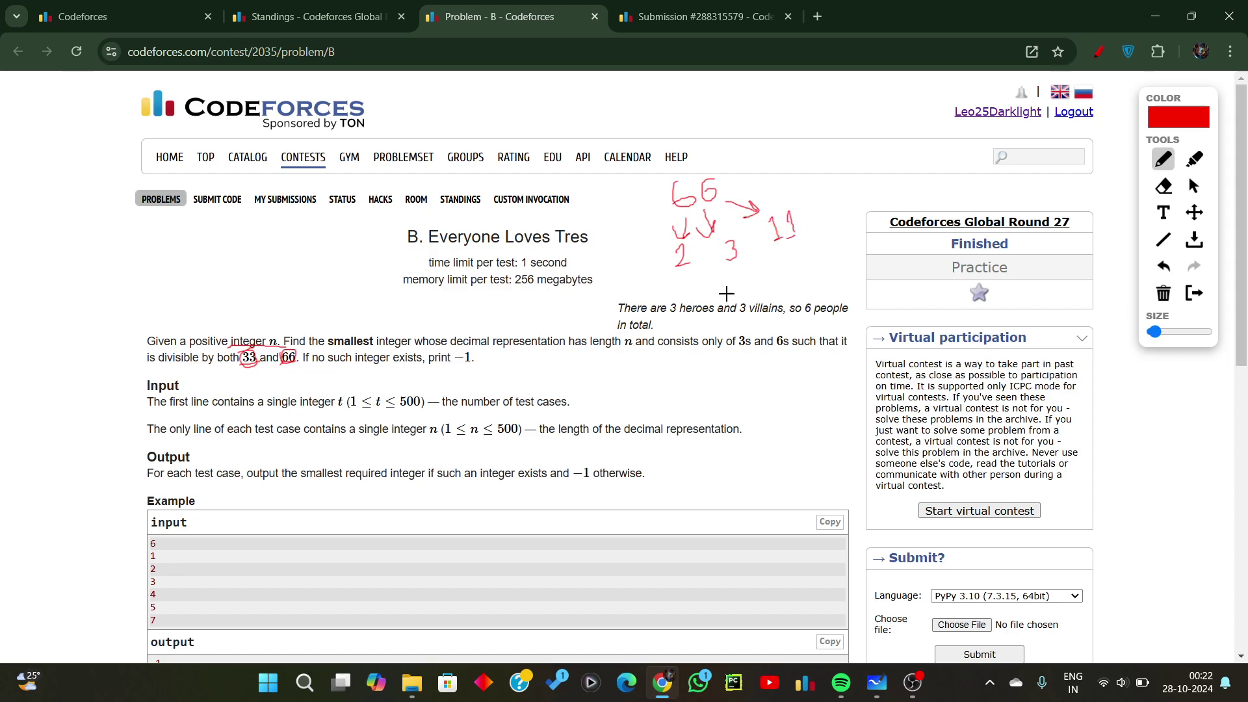
left_click_drag(682, 263, 697, 265)
left_click_drag(818, 361, 814, 375)
mouse_move(657, 247)
left_mouse_down()
mouse_move(726, 255)
mouse_move(746, 223)
left_mouse_up()
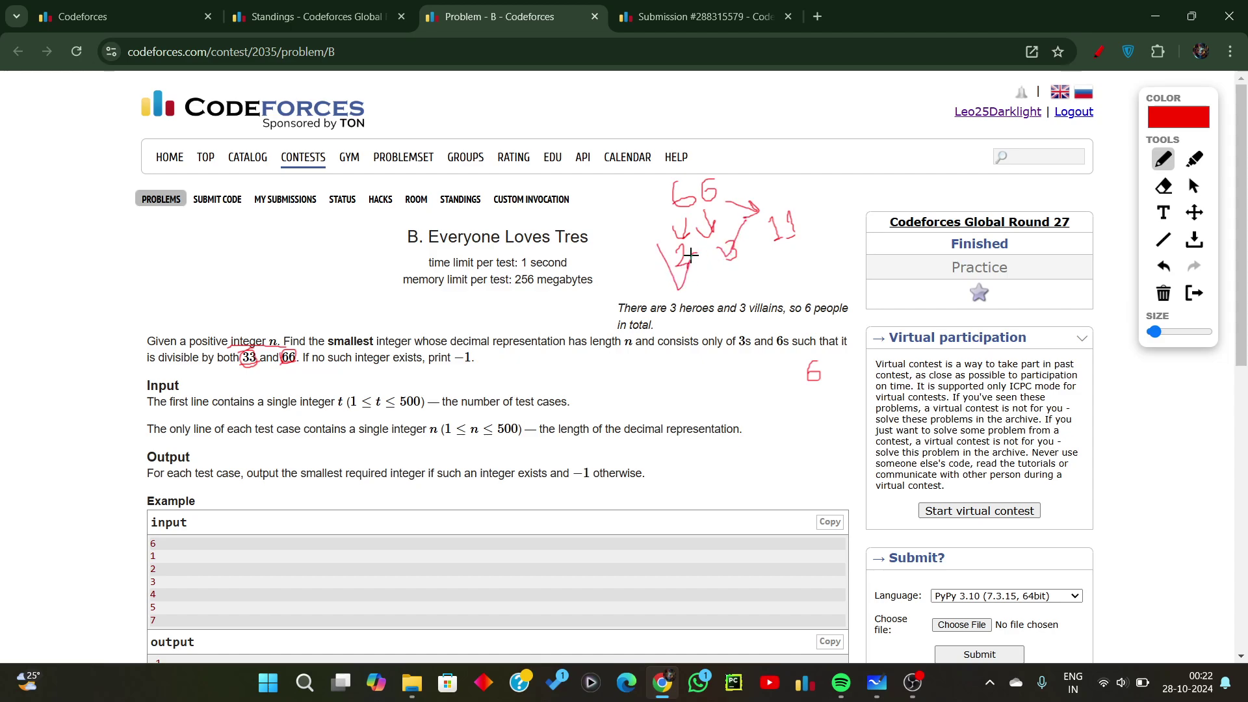
mouse_move(684, 278)
left_mouse_down()
mouse_move(713, 209)
mouse_move(843, 200)
left_mouse_up()
scroll(700, 367, "down", 1)
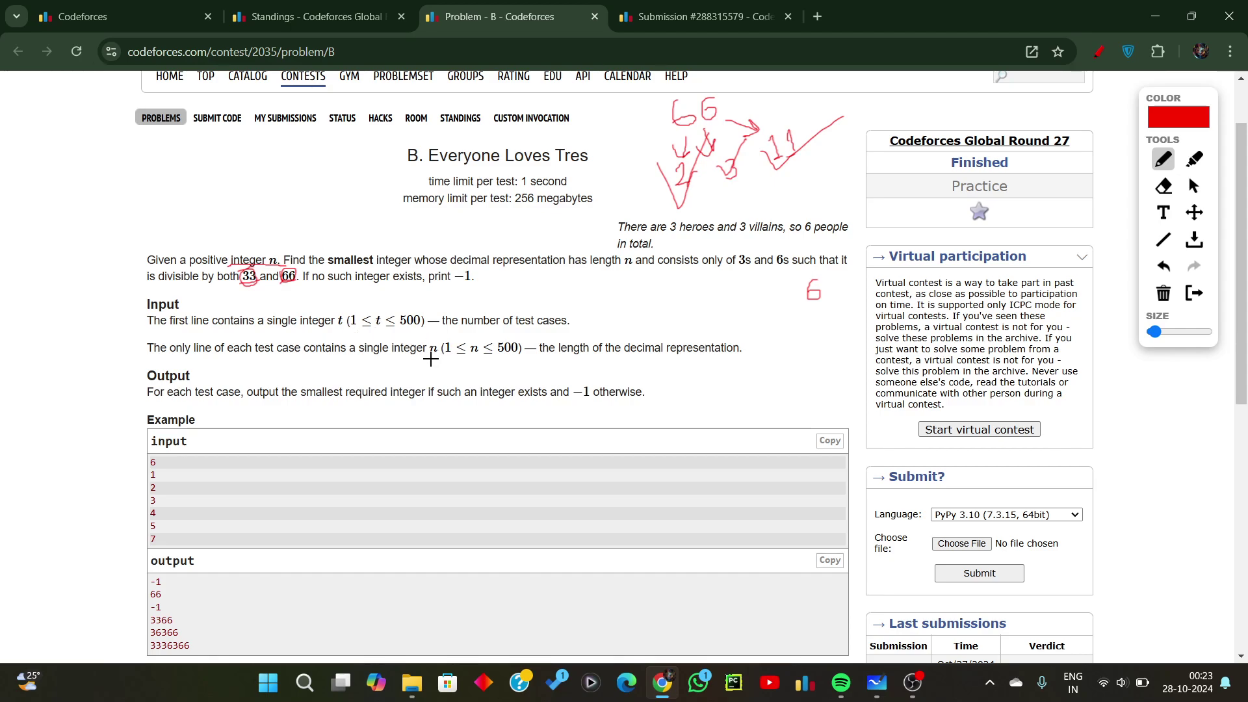
Step: Underline the constraint 1 ≤ n ≤ 500 and handwrite 3333...66 above the statement
left_click_drag(427, 355, 531, 360)
scroll(261, 555, "down", 1)
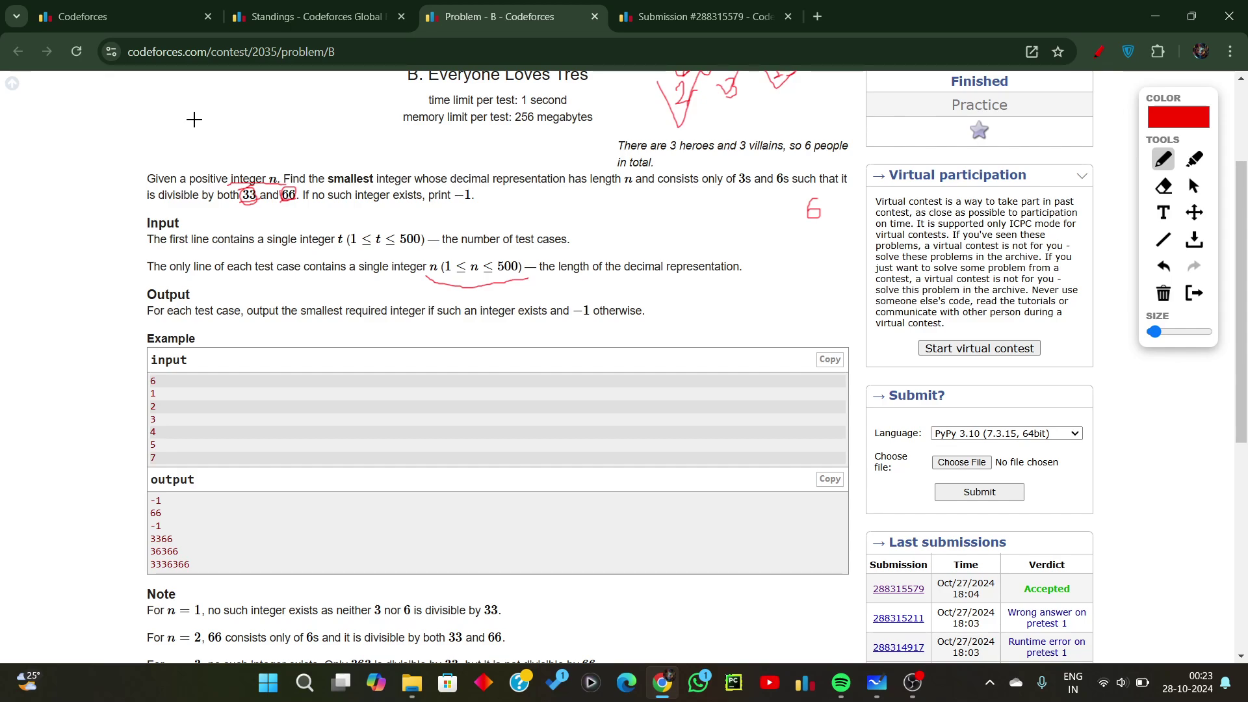
mouse_move(147, 123)
left_mouse_down()
mouse_move(144, 151)
mouse_move(226, 148)
left_mouse_up()
left_click(244, 136)
left_click(269, 133)
mouse_move(303, 100)
left_mouse_down()
mouse_move(297, 132)
mouse_move(326, 115)
left_mouse_up()
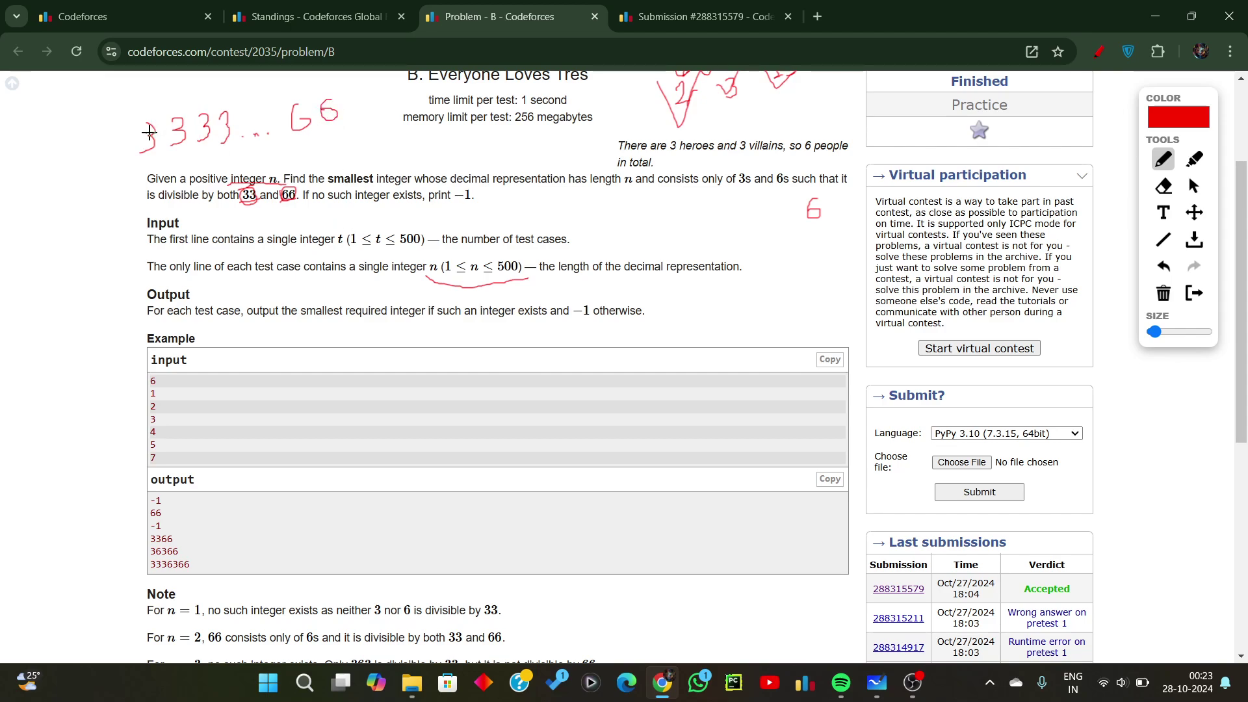
Step: Underline the handwritten 66 and box the whole 3333…66 number in red
left_click_drag(138, 158, 205, 148)
left_click_drag(290, 135, 349, 126)
mouse_move(125, 114)
left_mouse_down()
mouse_move(377, 137)
mouse_move(113, 158)
left_mouse_up()
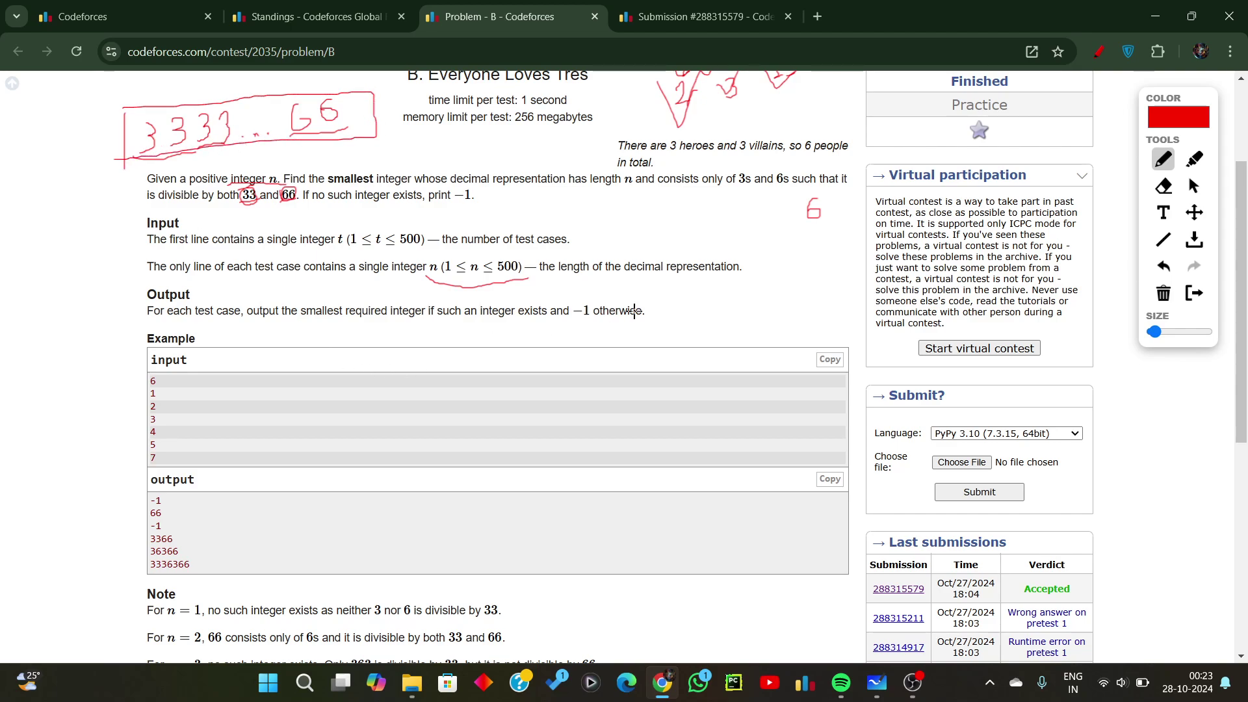
scroll(615, 327, "down", 1)
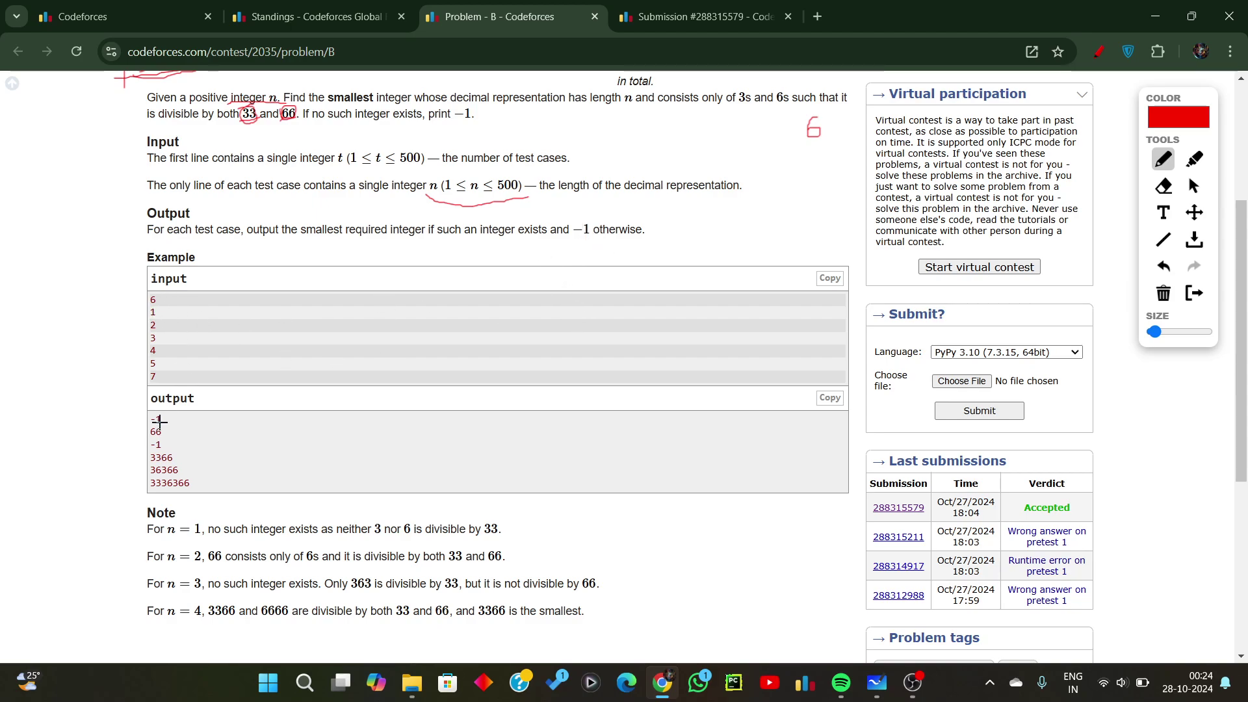
Step: Circle the -1 outputs on the first and third lines and write 363 over the example input
left_click_drag(156, 414, 166, 417)
left_click_drag(454, 291, 444, 324)
mouse_move(498, 291)
left_mouse_down()
mouse_move(478, 311)
mouse_move(520, 297)
left_mouse_up()
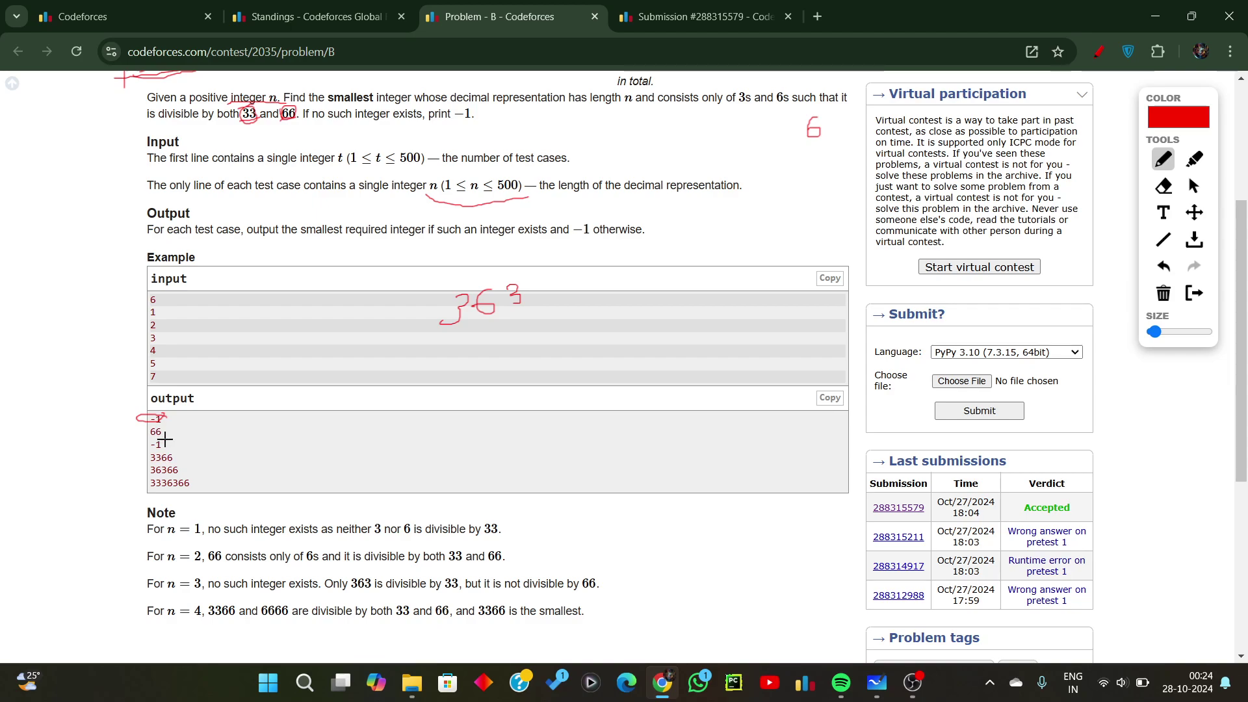
left_click_drag(163, 440, 154, 440)
Step: Extend 363 with 66, write 33..33 before it, and box the 363 and 33..33 parts
left_click_drag(543, 281, 537, 299)
left_click_drag(567, 277, 564, 293)
mouse_move(439, 292)
left_mouse_down()
mouse_move(444, 337)
mouse_move(438, 298)
mouse_move(454, 283)
mouse_move(511, 274)
mouse_move(527, 308)
mouse_move(437, 336)
left_mouse_up()
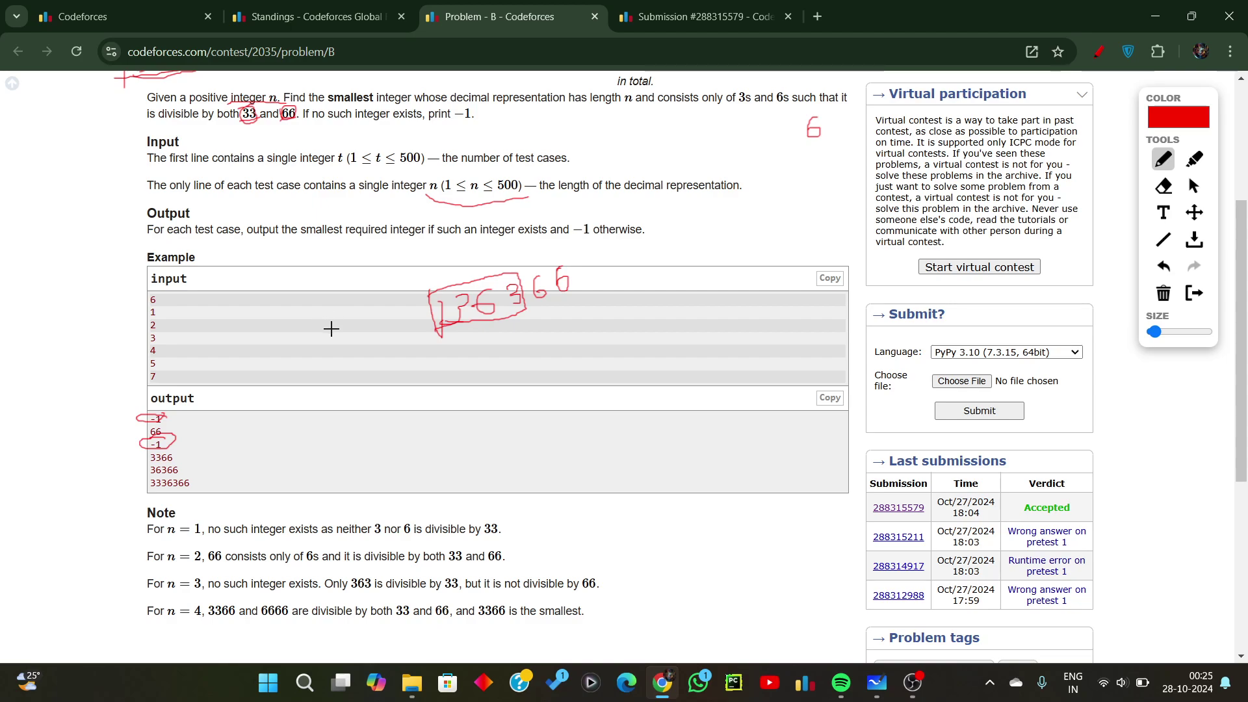
mouse_move(332, 324)
left_mouse_down()
mouse_move(337, 346)
mouse_move(403, 336)
left_mouse_up()
mouse_move(325, 333)
left_mouse_down()
mouse_move(373, 300)
mouse_move(337, 357)
mouse_move(373, 322)
mouse_move(375, 256)
left_mouse_up()
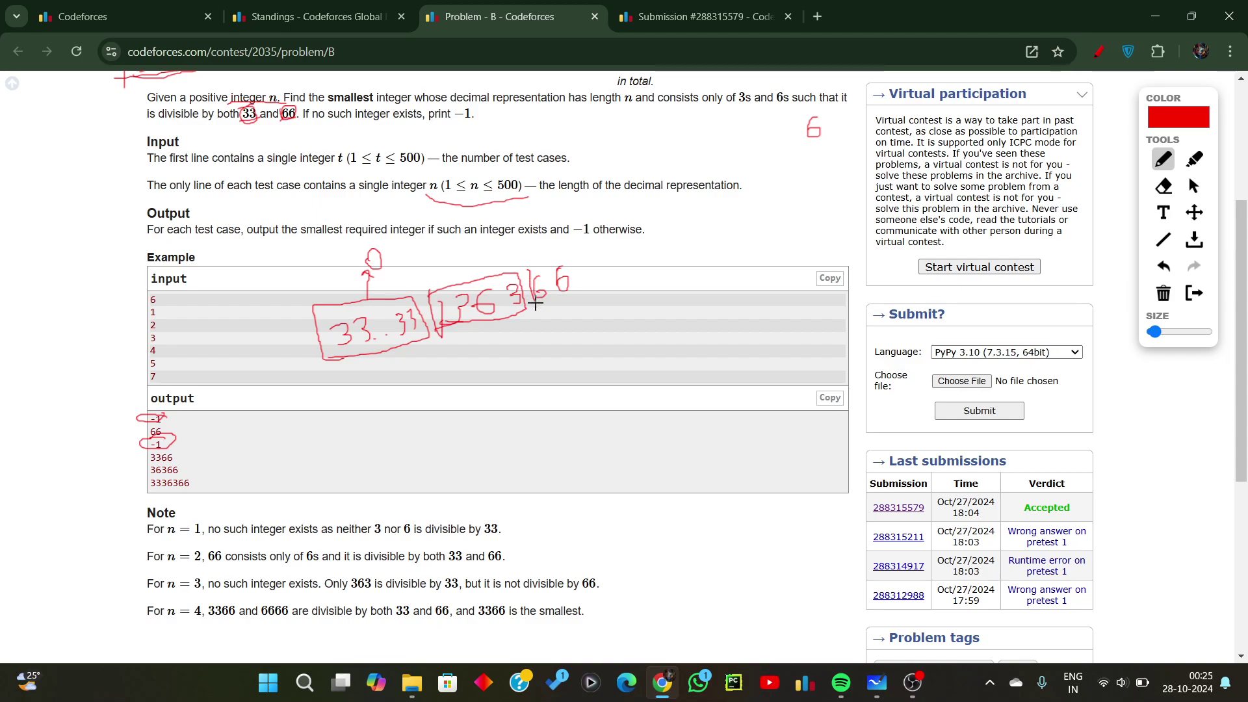
Step: Box the 66, draw an arrow to 0, mark the 6s, and write 6-6=0 above
left_click_drag(527, 269, 531, 310)
mouse_move(531, 263)
left_mouse_down()
mouse_move(581, 263)
mouse_move(580, 297)
mouse_move(532, 305)
mouse_move(566, 330)
mouse_move(552, 330)
left_mouse_up()
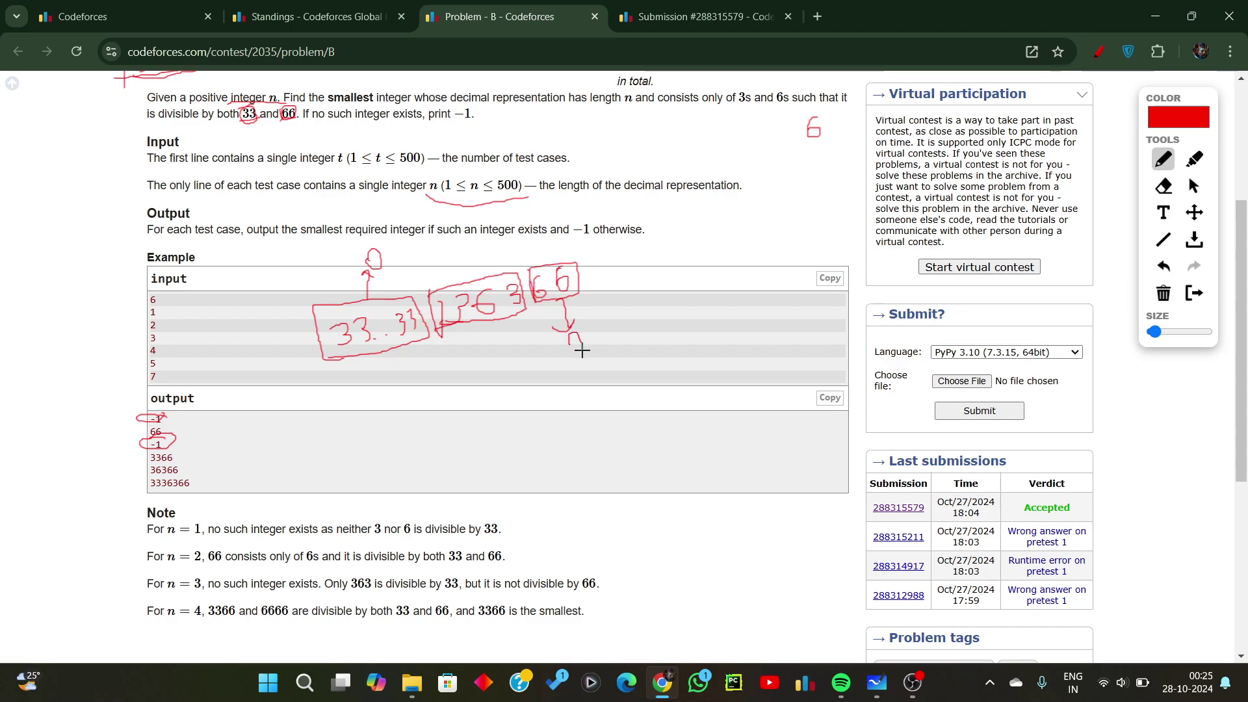
left_click_drag(581, 350, 576, 336)
mouse_move(461, 292)
left_mouse_down()
mouse_move(508, 273)
mouse_move(480, 261)
mouse_move(487, 290)
left_mouse_up()
mouse_move(509, 242)
left_mouse_down()
mouse_move(508, 256)
mouse_move(552, 260)
left_mouse_up()
mouse_move(300, 298)
left_mouse_down()
mouse_move(311, 312)
mouse_move(546, 268)
mouse_move(595, 313)
mouse_move(339, 360)
left_mouse_up()
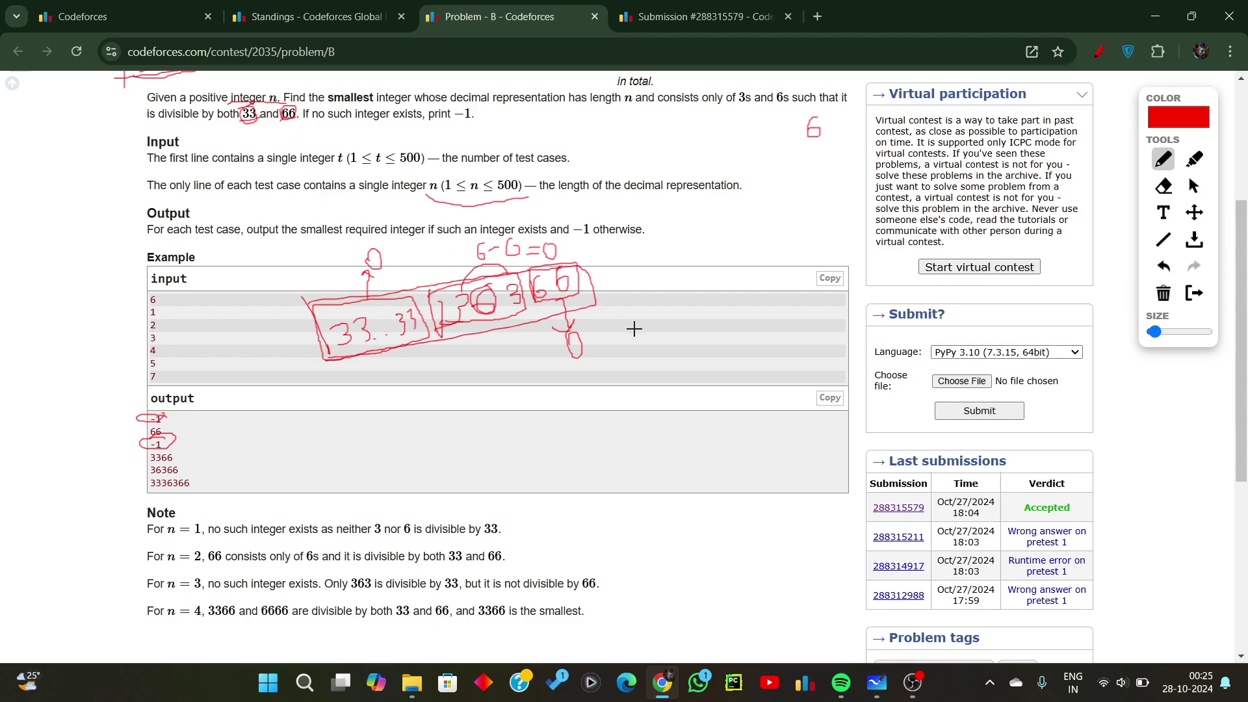
scroll(634, 329, "down", 2)
scroll(627, 338, "up", 2)
Step: Show accepted submission 288315579's Python source, briefly selecting the code and then deselecting it
left_click(702, 17)
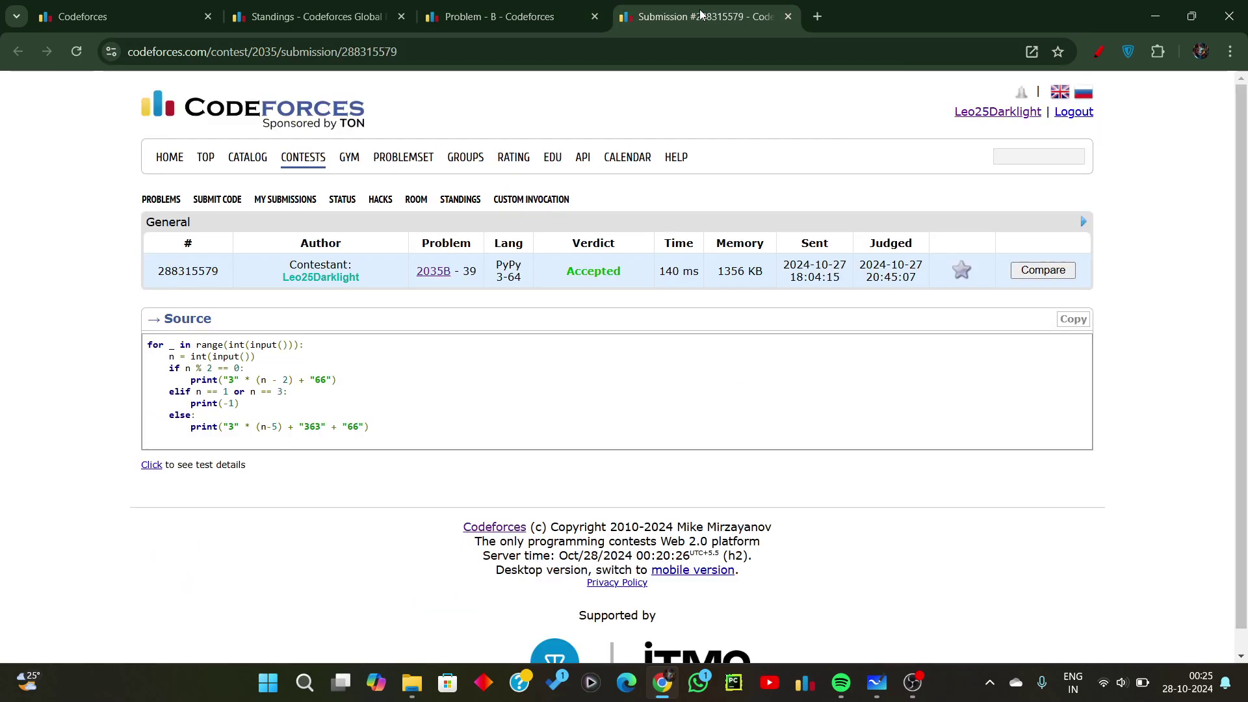
left_click_drag(146, 342, 370, 432)
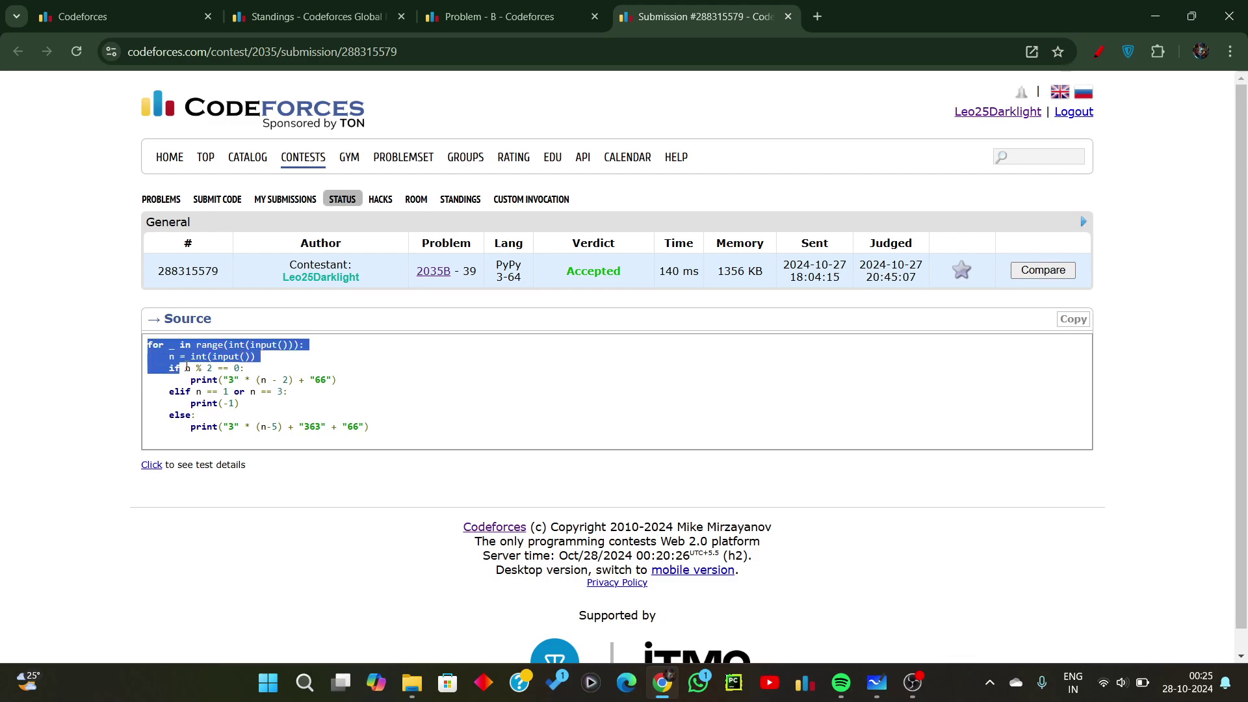
left_click(433, 427)
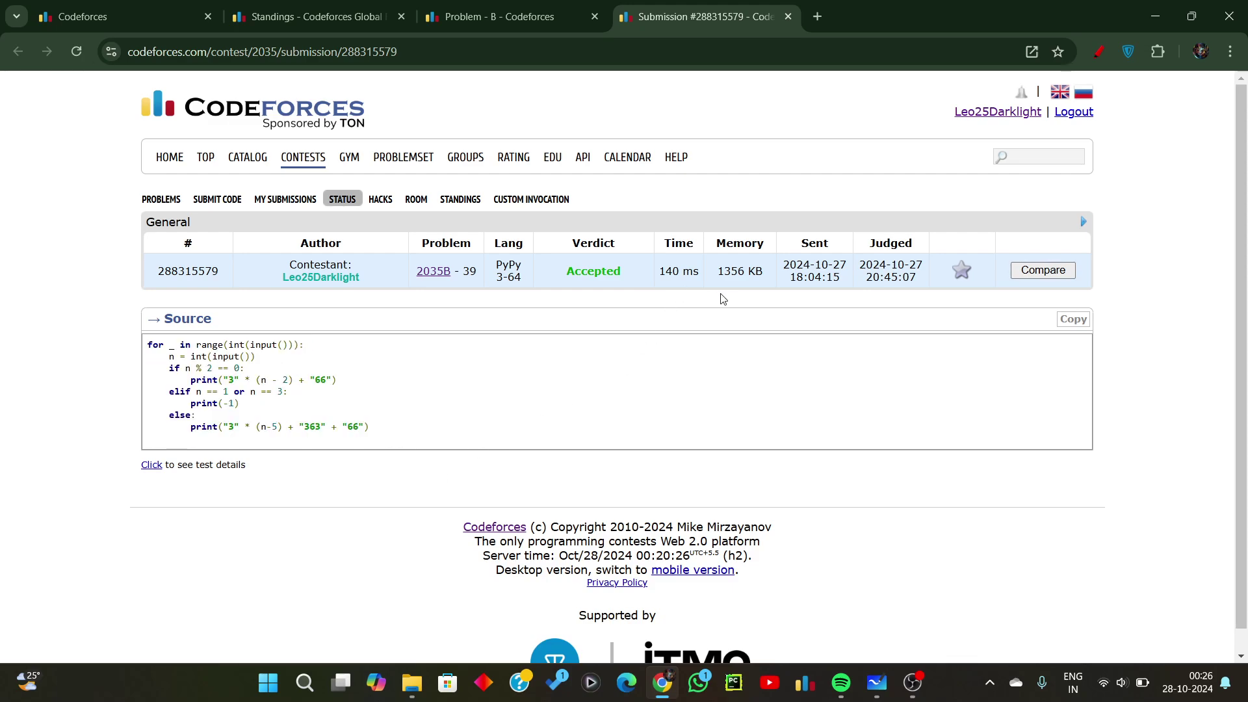